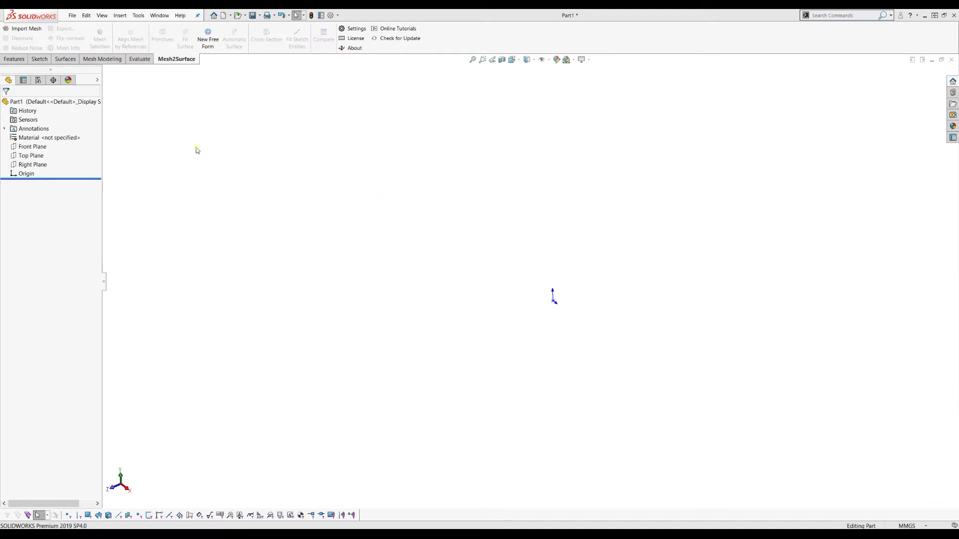
# Import the mesh file aerosol_knob.stl with millimeters as the file units and Z-to-Y axis mapping off.
pyautogui.click(29, 30)
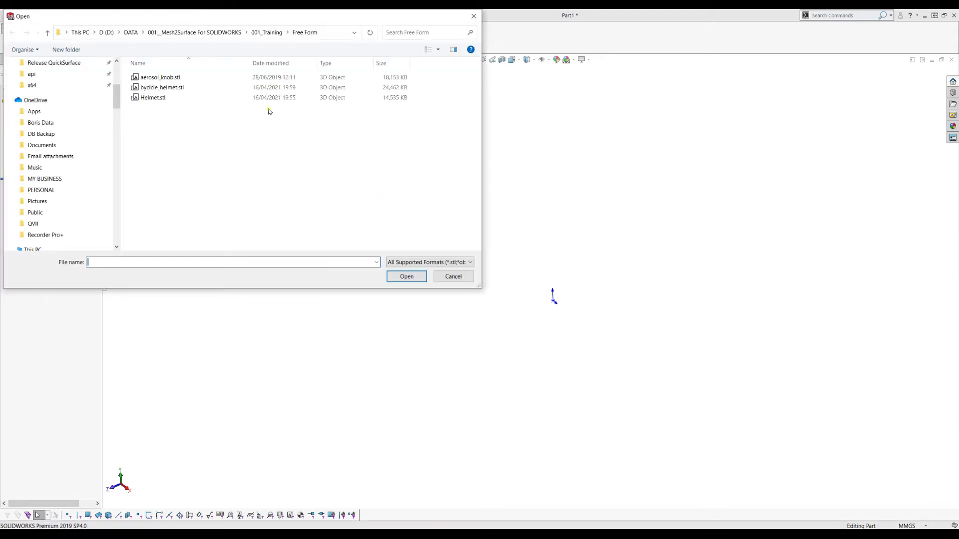
pyautogui.click(171, 77)
pyautogui.click(405, 276)
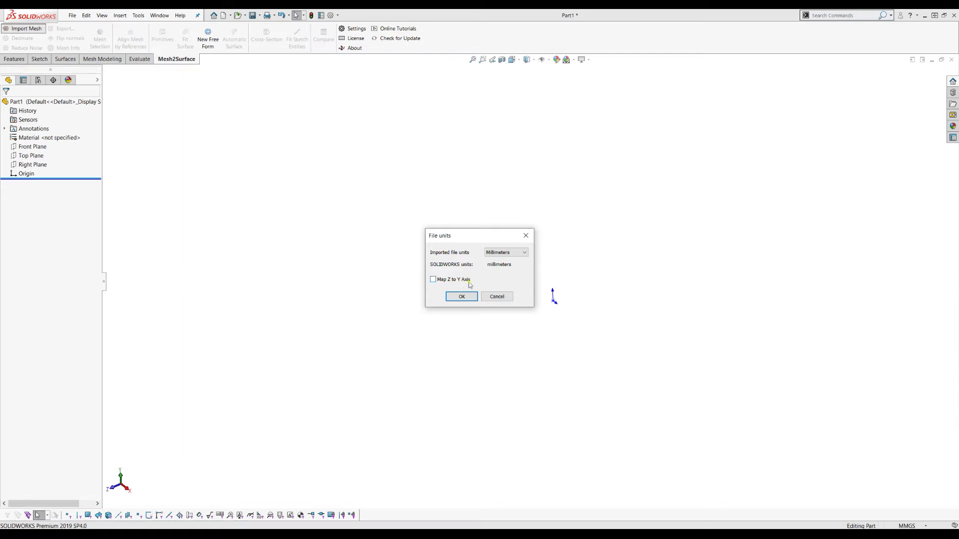
pyautogui.click(463, 296)
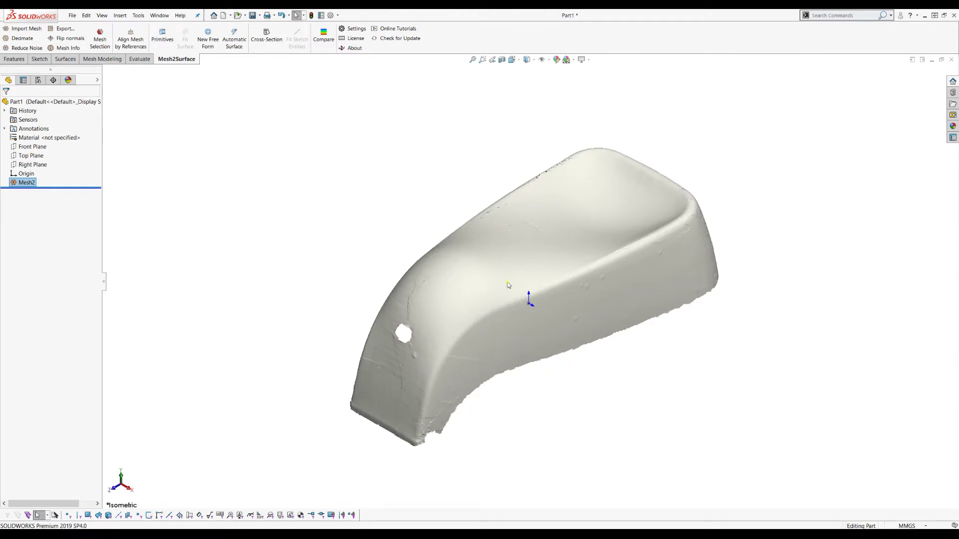
# Start a new free-form model on the imported mesh.
pyautogui.click(513, 60)
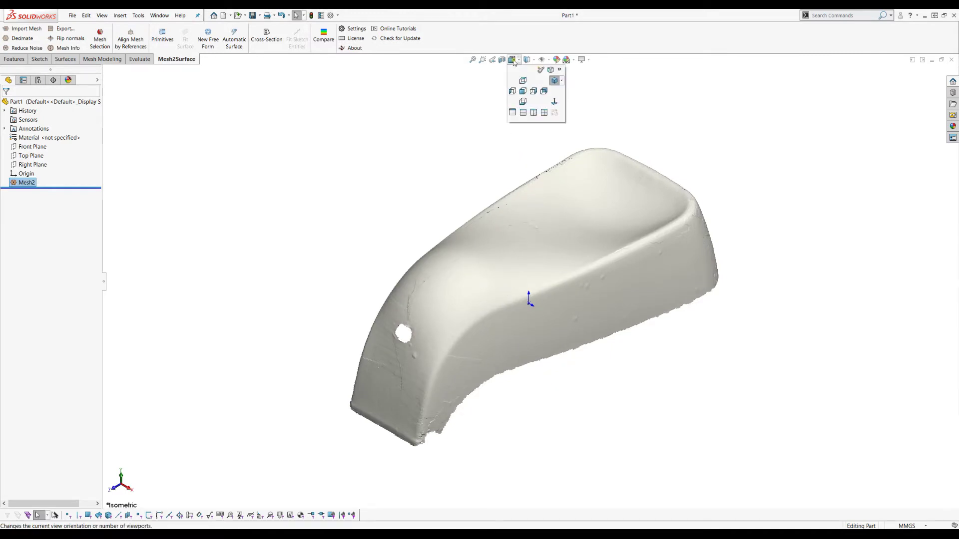
pyautogui.click(522, 75)
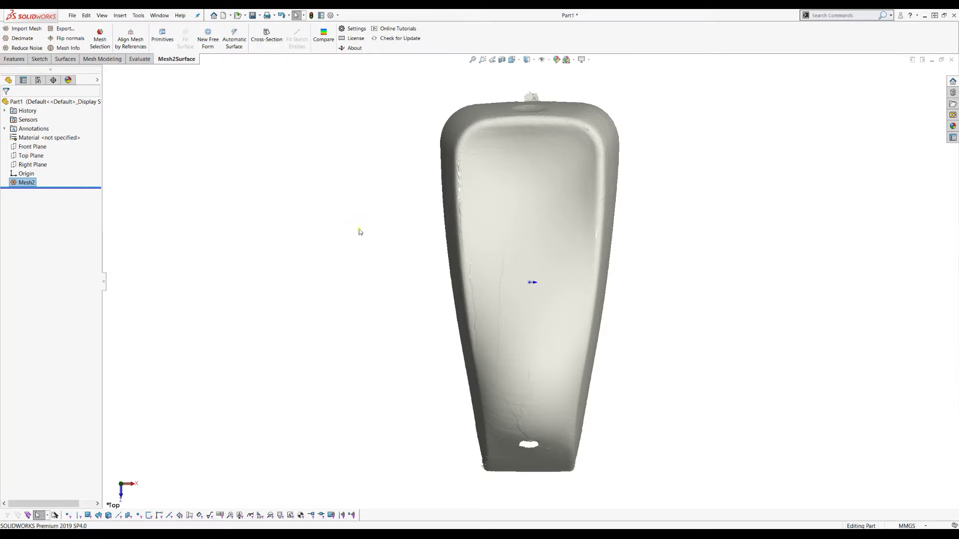
pyautogui.moveTo(332, 184); pyautogui.dragTo(264, 289, button='middle')
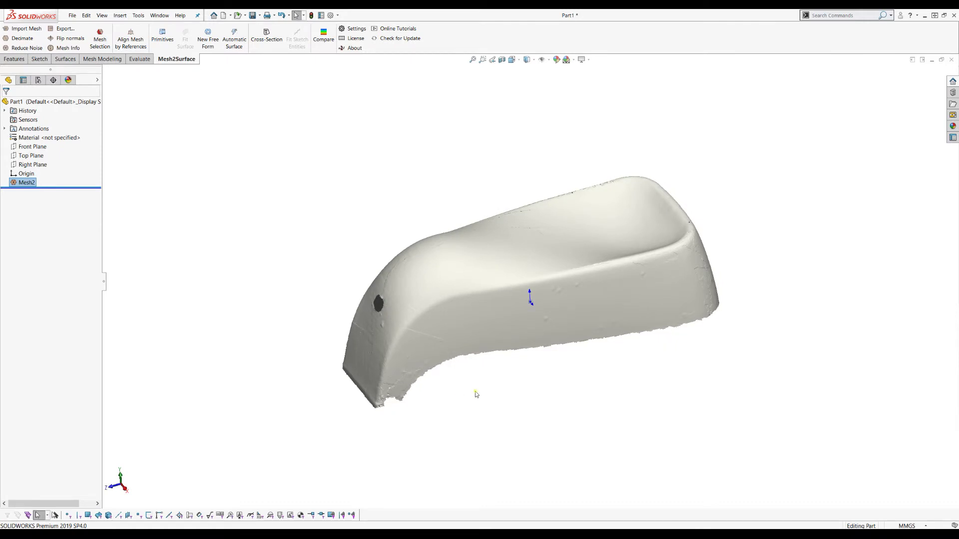
pyautogui.scroll(-2, 476, 395)
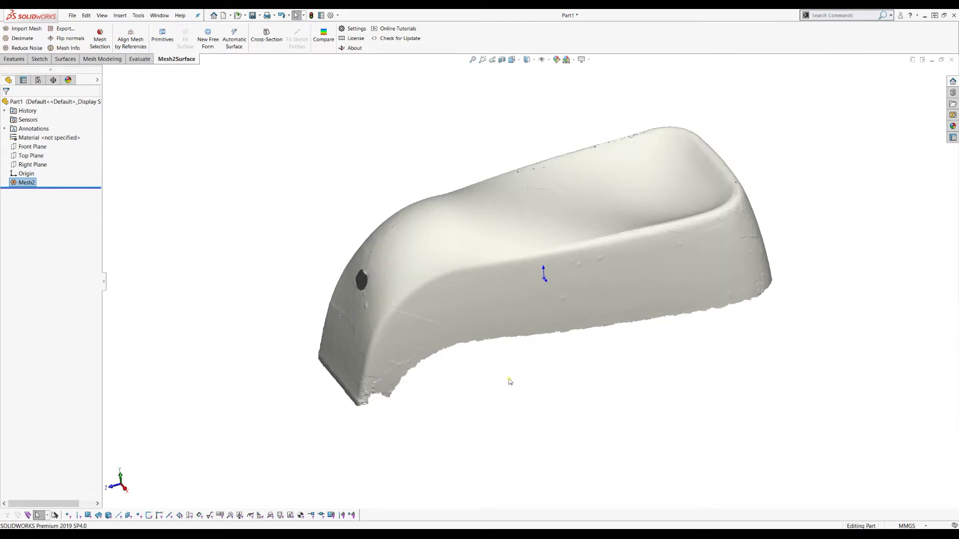
pyautogui.click(209, 45)
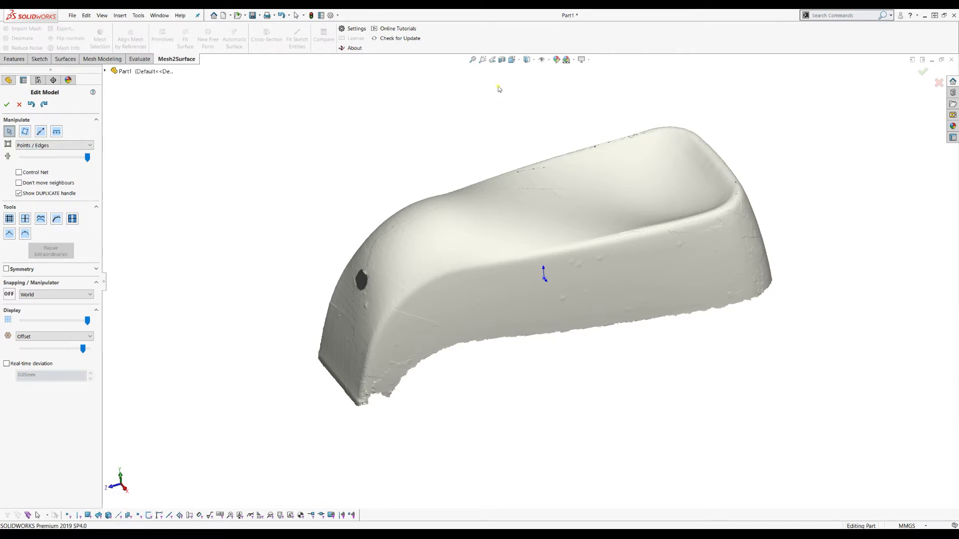
# Add a four-sided face from the top view, running from the mesh's back centre to the outer side and roughly halfway along its length.
pyautogui.click(514, 61)
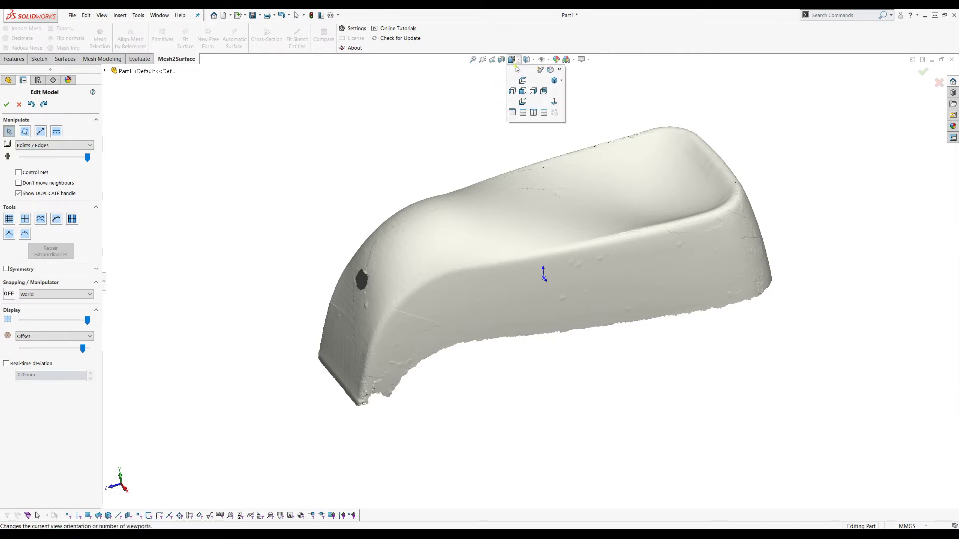
pyautogui.click(545, 99)
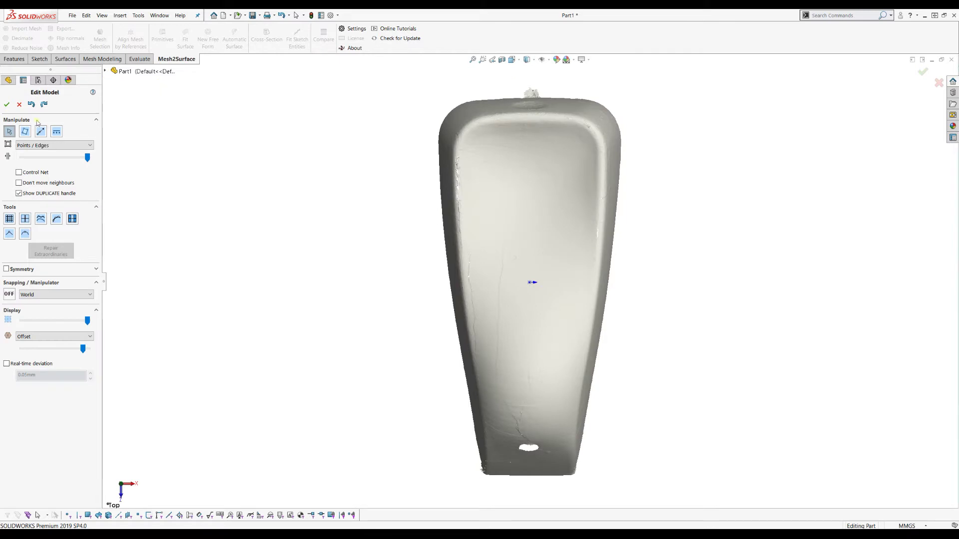
pyautogui.click(25, 131)
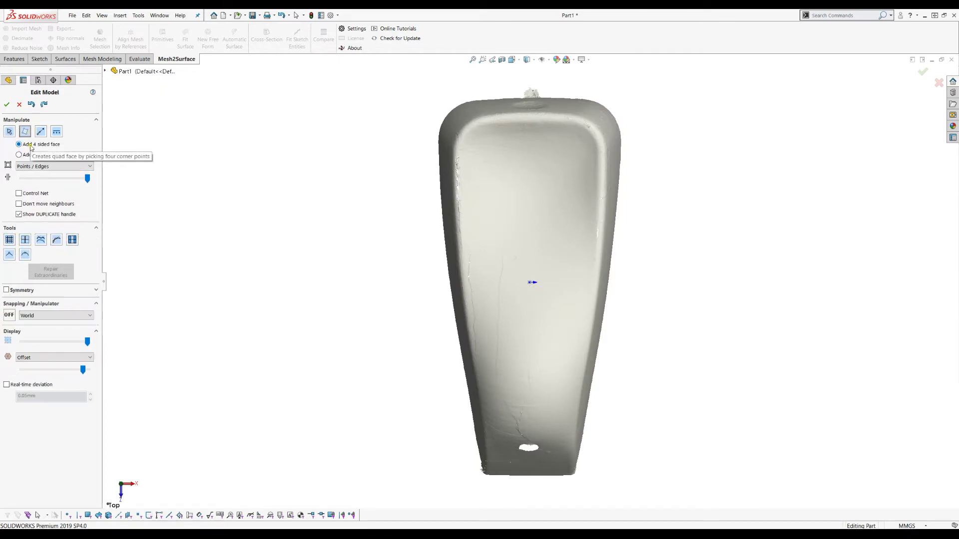
pyautogui.click(533, 100)
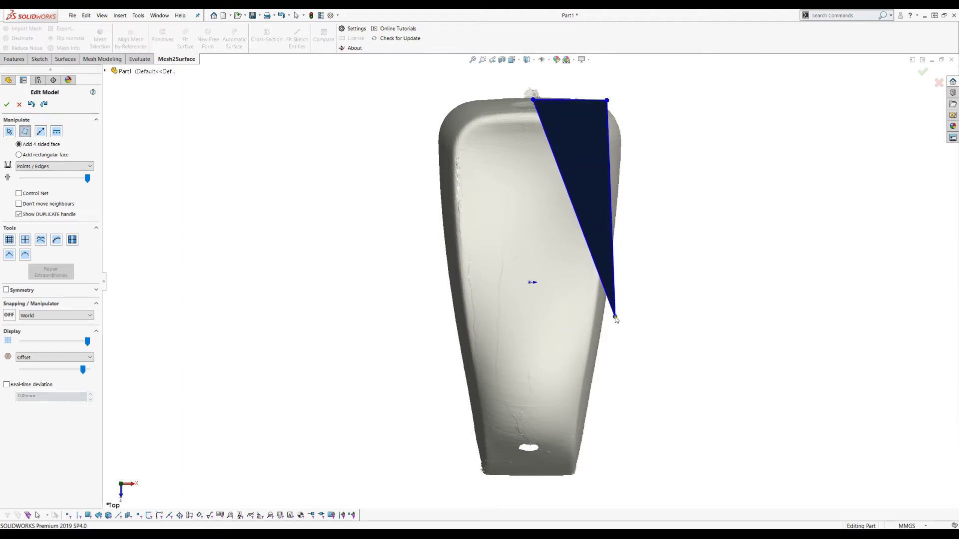
pyautogui.click(615, 317)
pyautogui.click(539, 323)
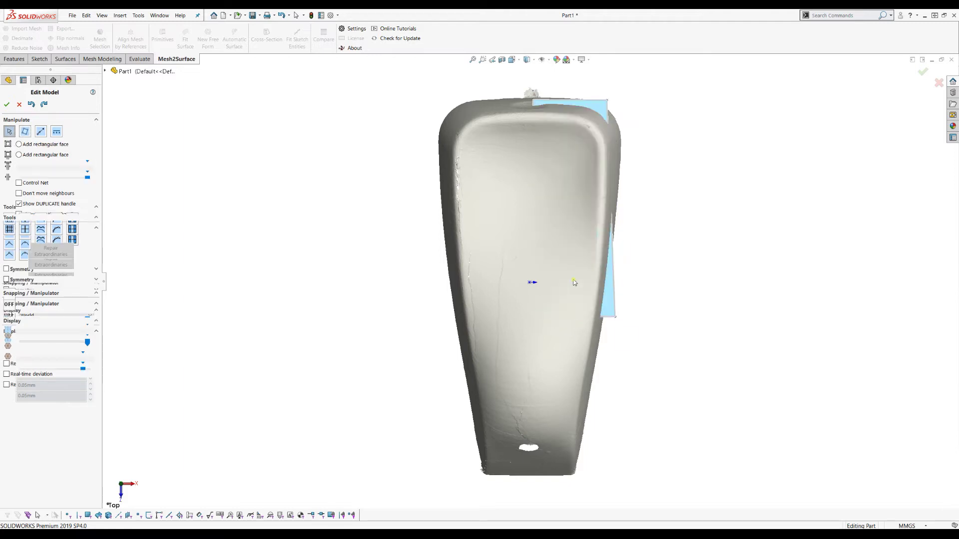
# Select the flat face's outer long edge and shift it slightly outward along X.
pyautogui.moveTo(593, 80); pyautogui.dragTo(653, 312)
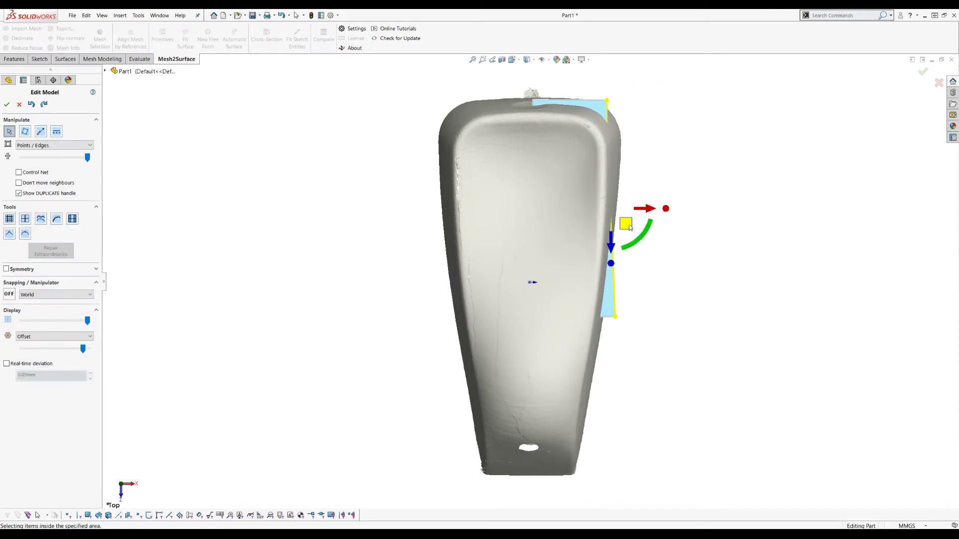
pyautogui.moveTo(630, 227); pyautogui.dragTo(639, 227)
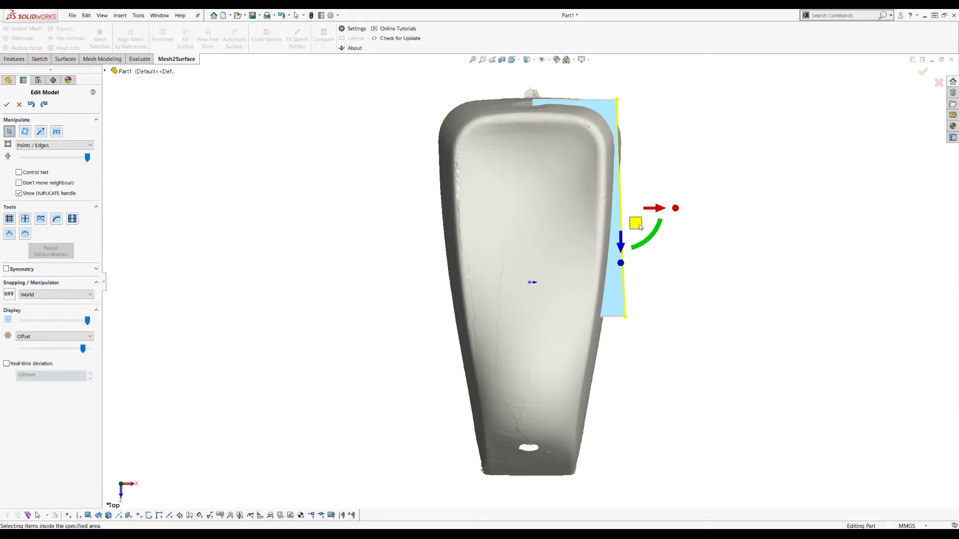
pyautogui.click(649, 86)
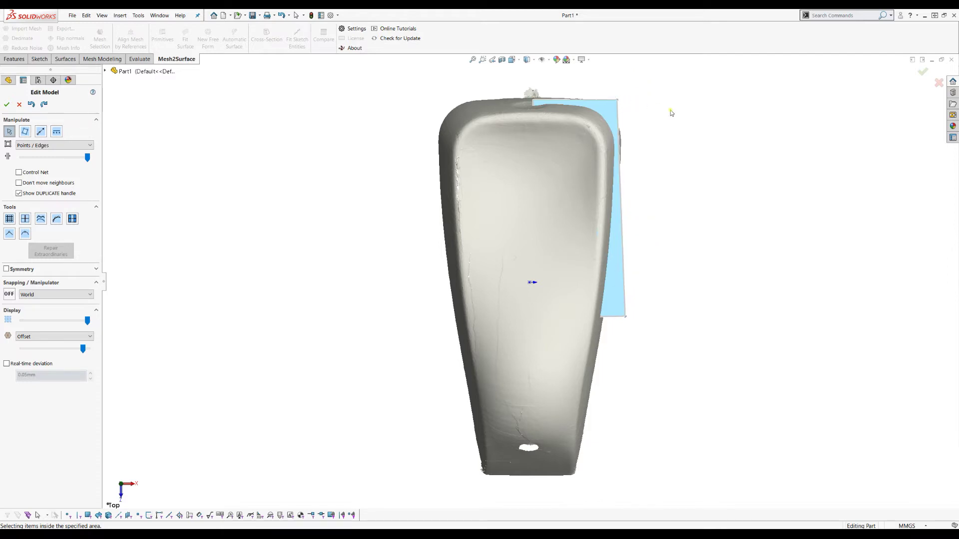
# Check the flat face's position against the mesh in 3D, select the whole face and delete it.
pyautogui.moveTo(381, 339); pyautogui.dragTo(308, 192, button='middle')
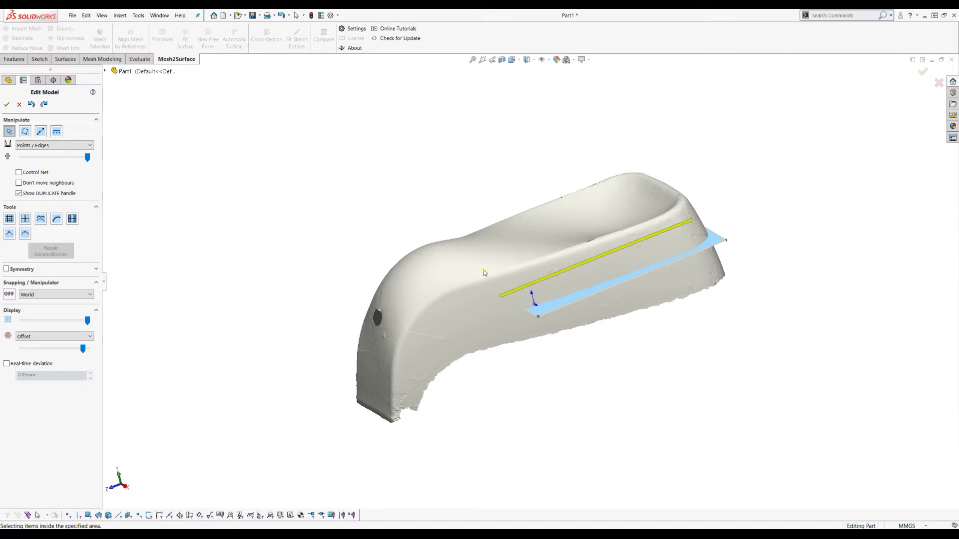
pyautogui.moveTo(304, 315); pyautogui.dragTo(295, 341, button='middle')
pyautogui.moveTo(775, 122); pyautogui.dragTo(498, 399)
pyautogui.click(790, 294)
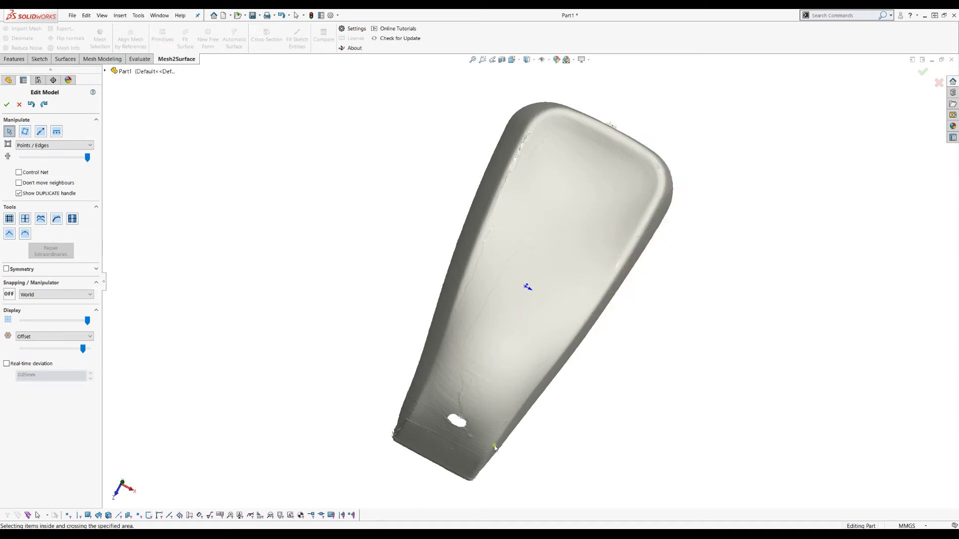
# Turn on snapping with the Closest Point option so that free-form points land on the mesh.
pyautogui.moveTo(438, 433); pyautogui.dragTo(375, 275, button='middle')
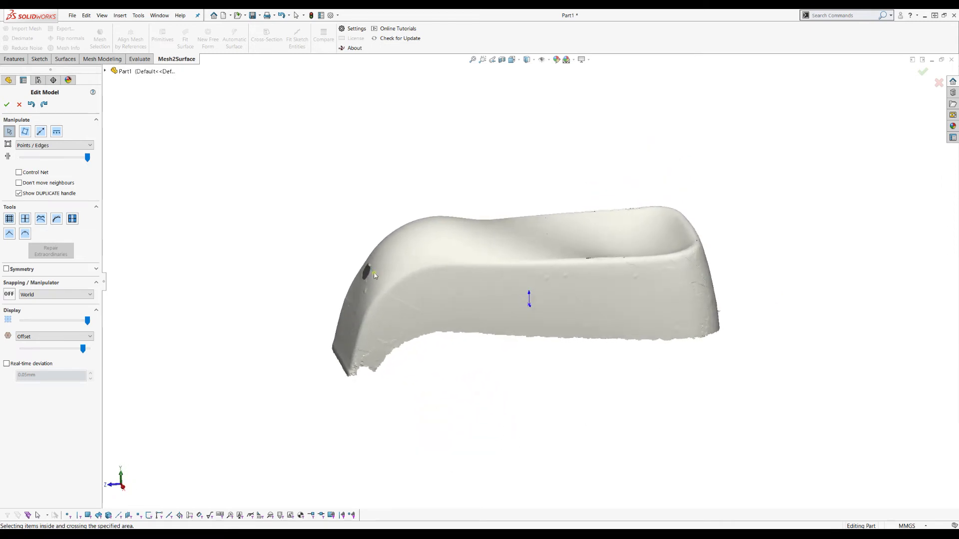
pyautogui.click(9, 294)
pyautogui.scroll(-1, 405, 368)
pyautogui.scroll(-1, 439, 360)
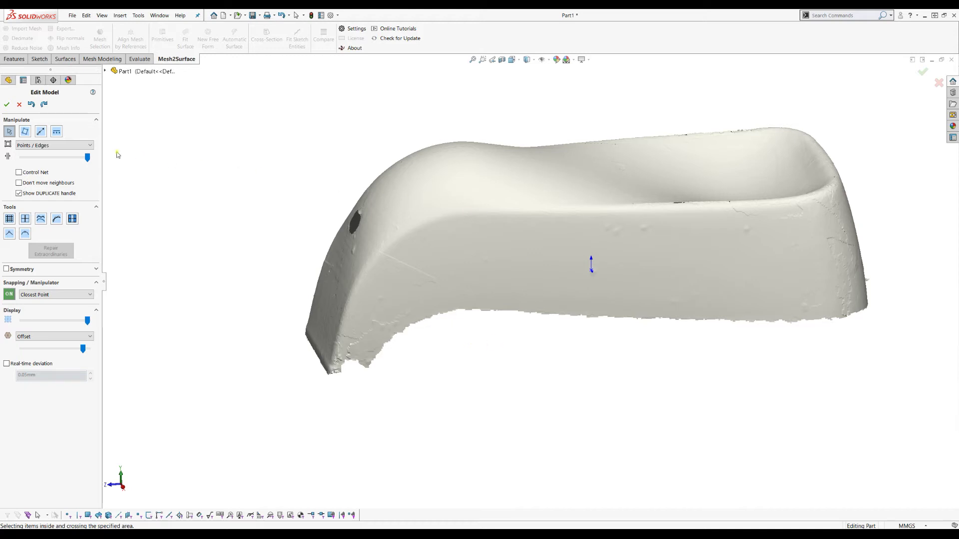
# Add a four-sided face snapped to the mesh's side wall near the low end with the hole.
pyautogui.click(24, 131)
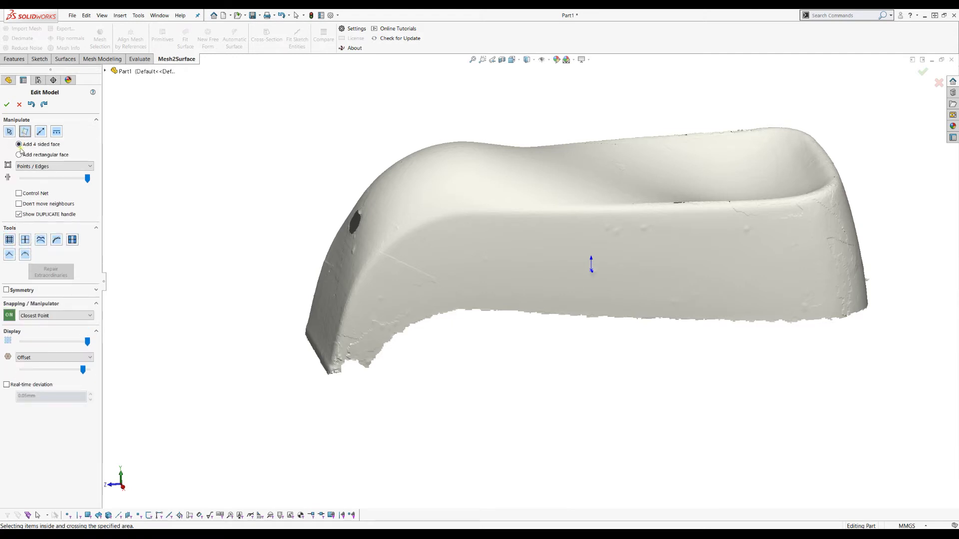
pyautogui.click(340, 338)
pyautogui.click(377, 350)
pyautogui.click(410, 320)
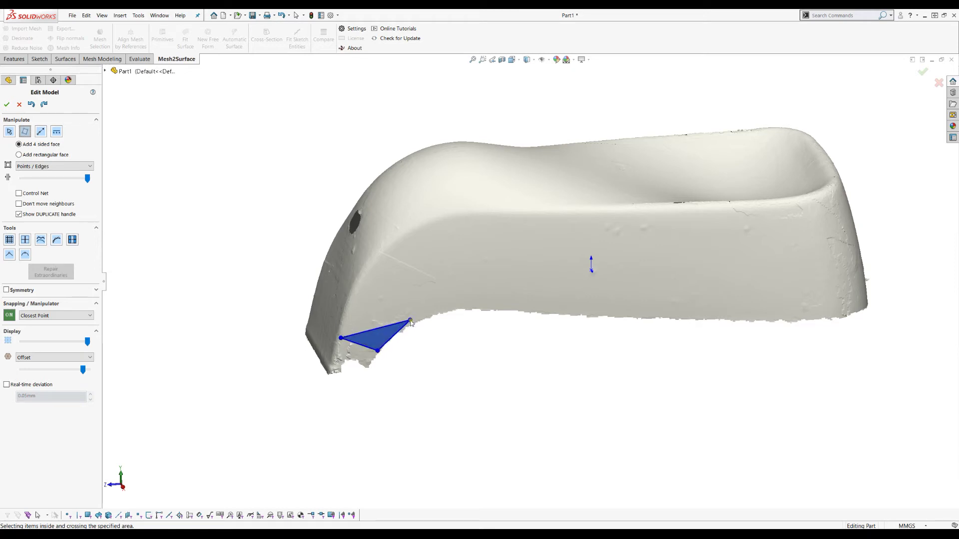
pyautogui.click(365, 278)
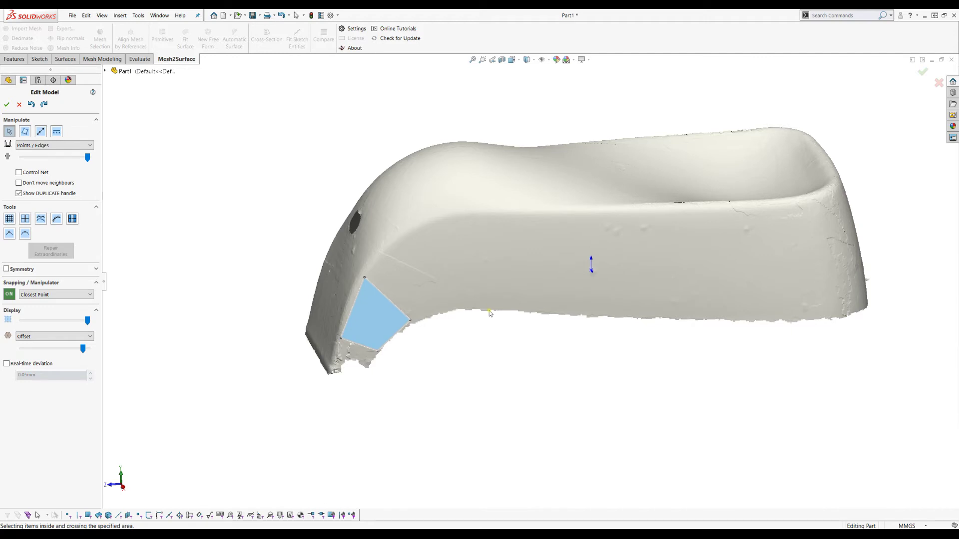
# Remove the side-wall face and draw a new four-sided face there, placing its lower corner in empty space beyond the mesh border.
pyautogui.moveTo(490, 310); pyautogui.dragTo(485, 273, button='middle')
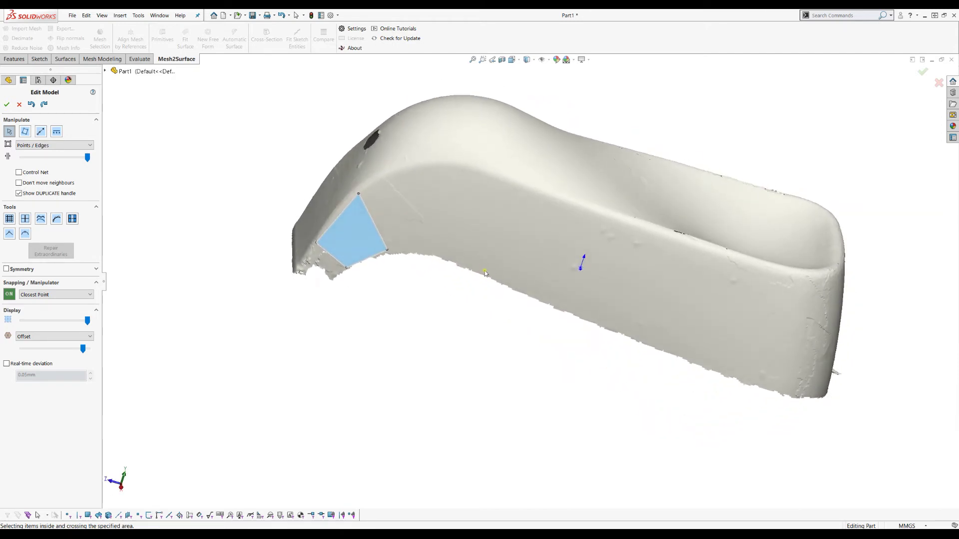
pyautogui.click(25, 132)
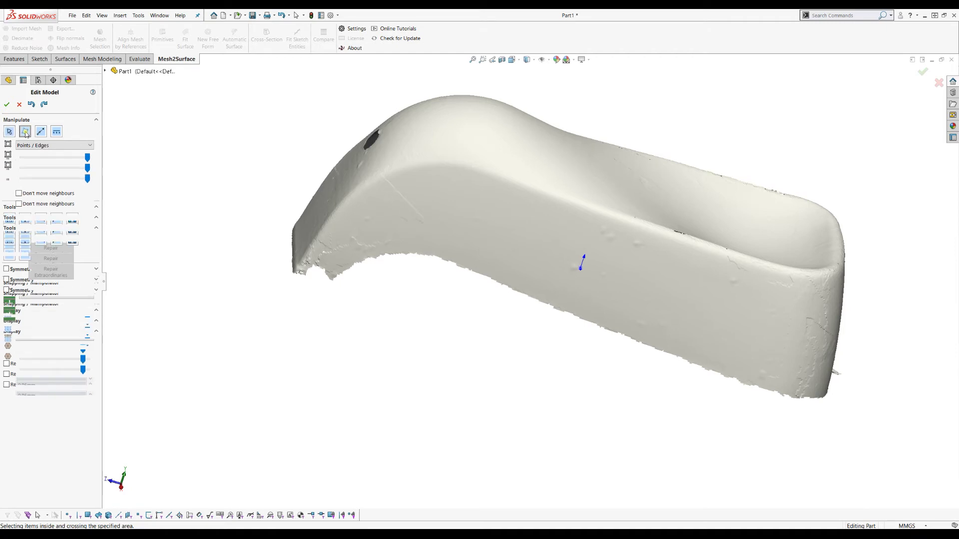
pyautogui.moveTo(315, 247); pyautogui.dragTo(357, 286)
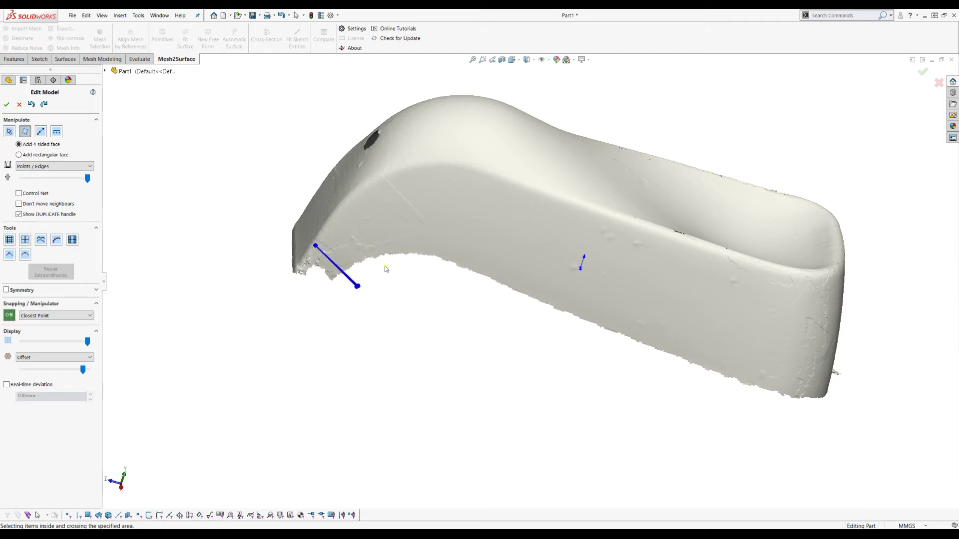
pyautogui.click(393, 249)
pyautogui.click(356, 197)
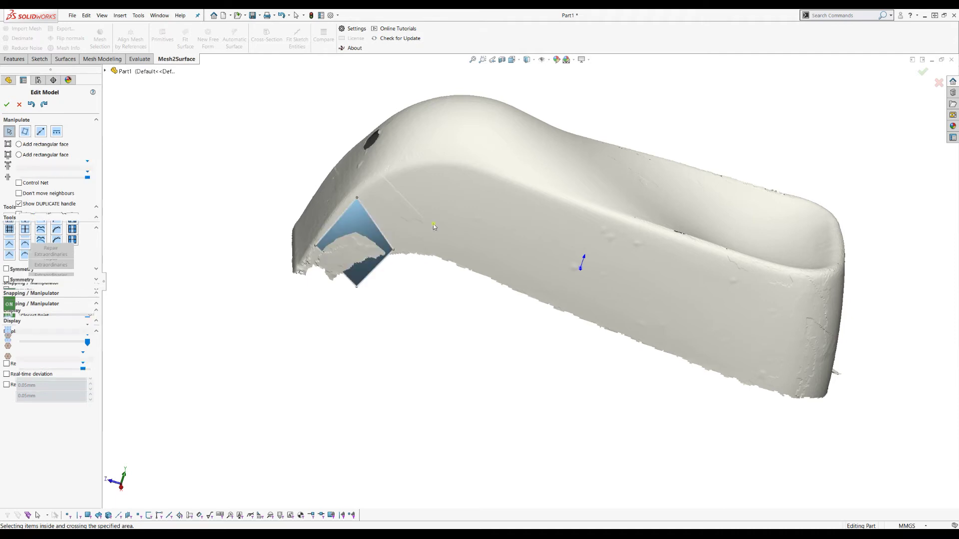
# Move the face's stray lower corner onto the mesh near the lower border of the side wall.
pyautogui.moveTo(445, 213); pyautogui.dragTo(445, 176, button='middle')
pyautogui.scroll(-3, 399, 177)
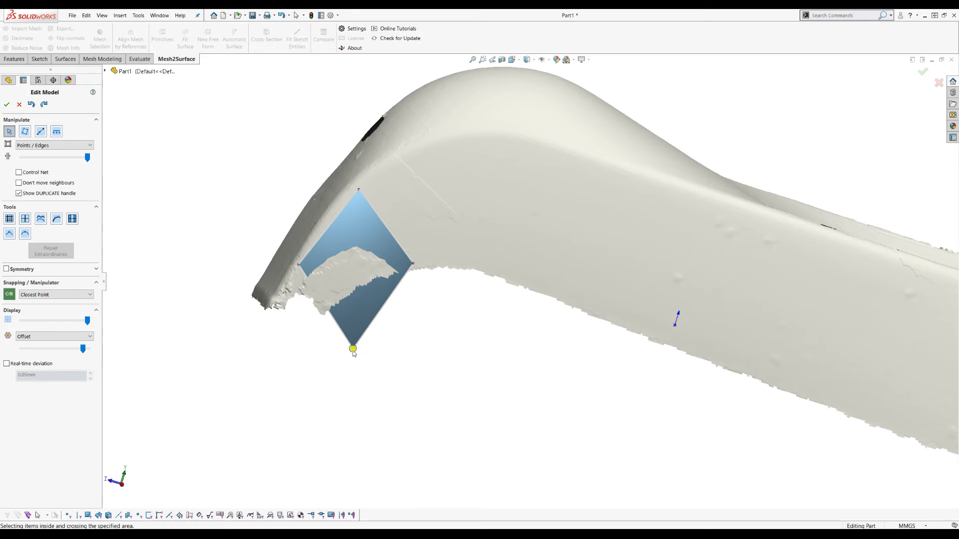
pyautogui.moveTo(466, 283); pyautogui.dragTo(454, 306, button='middle')
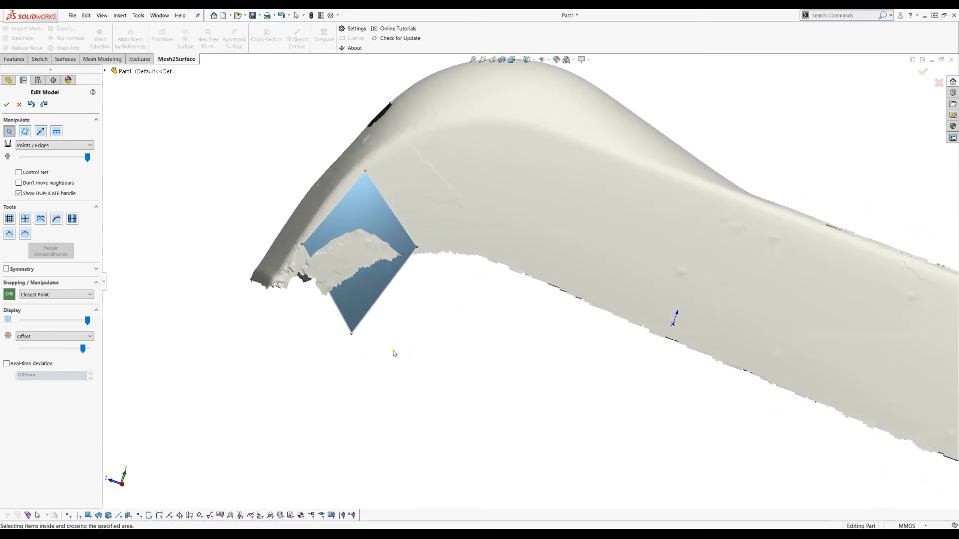
pyautogui.moveTo(352, 334); pyautogui.dragTo(339, 278)
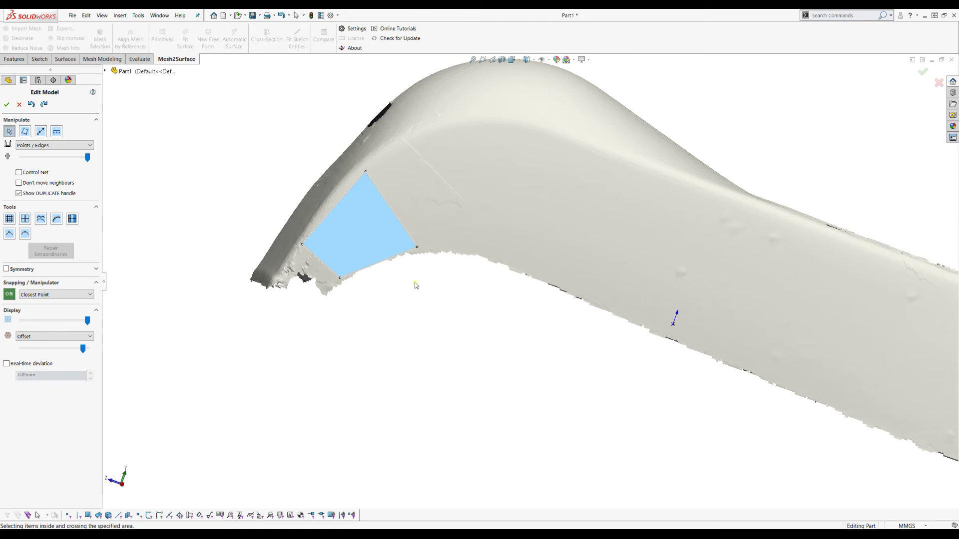
# Extend the face's inner edge into a second face along the side wall and fit its points to the mesh's lower border and upper bend.
pyautogui.moveTo(416, 286); pyautogui.dragTo(406, 314, button='middle')
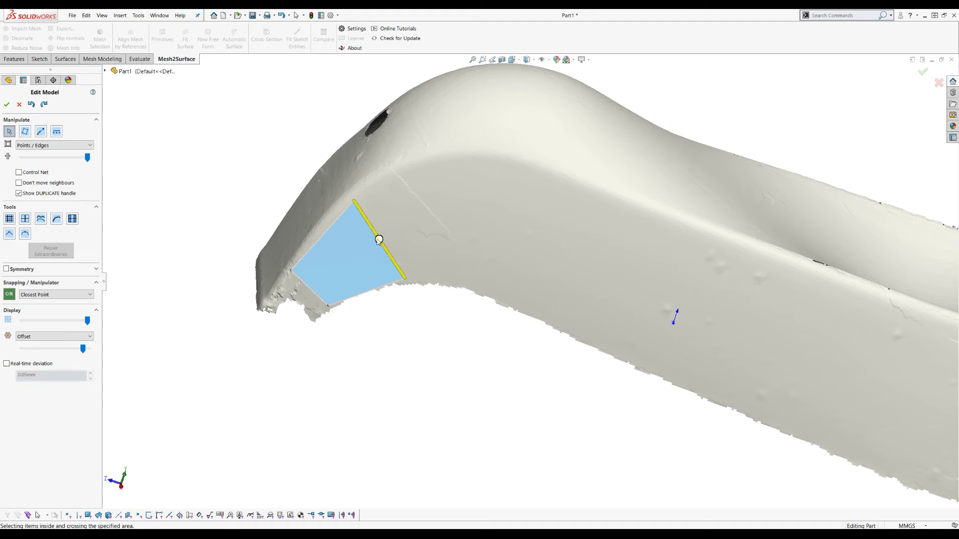
pyautogui.moveTo(403, 232); pyautogui.dragTo(505, 214)
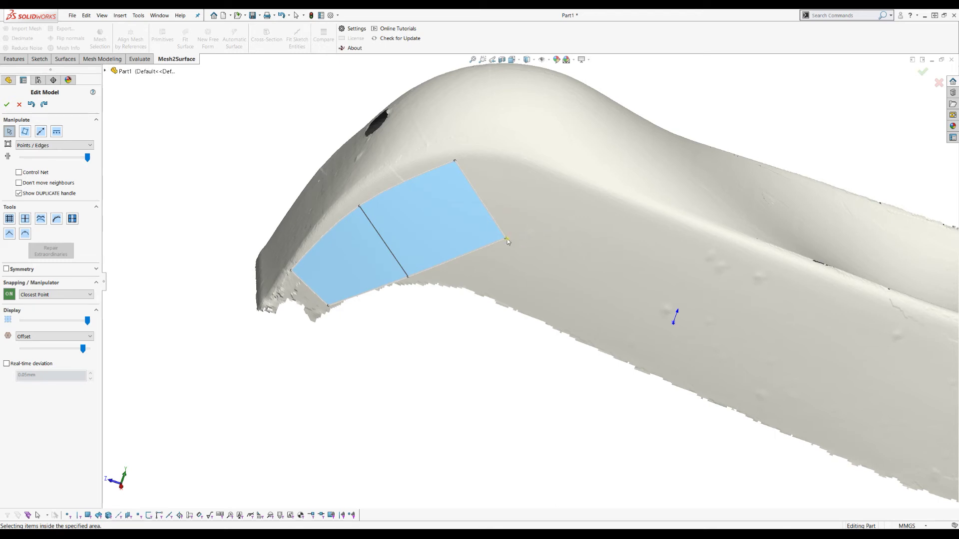
pyautogui.moveTo(505, 239); pyautogui.dragTo(447, 330)
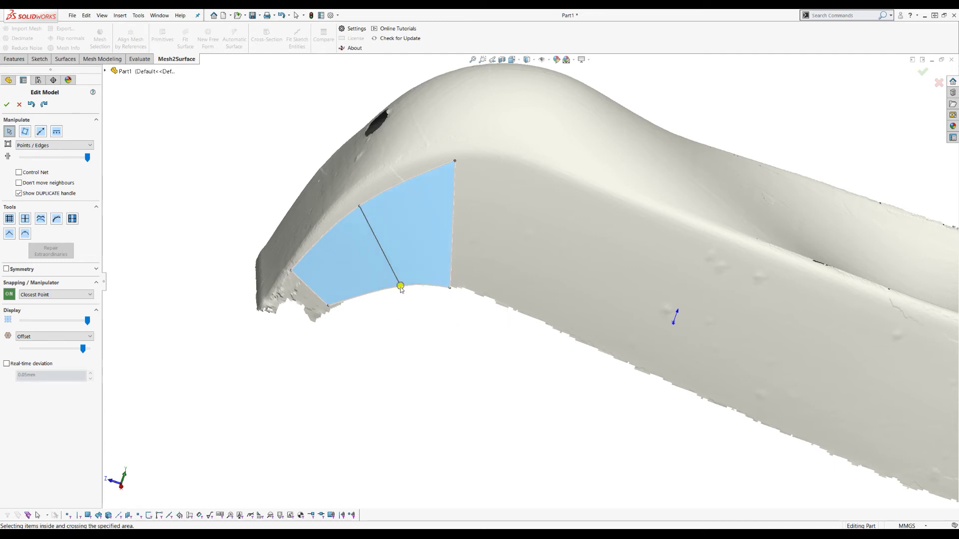
pyautogui.moveTo(393, 302); pyautogui.dragTo(390, 304)
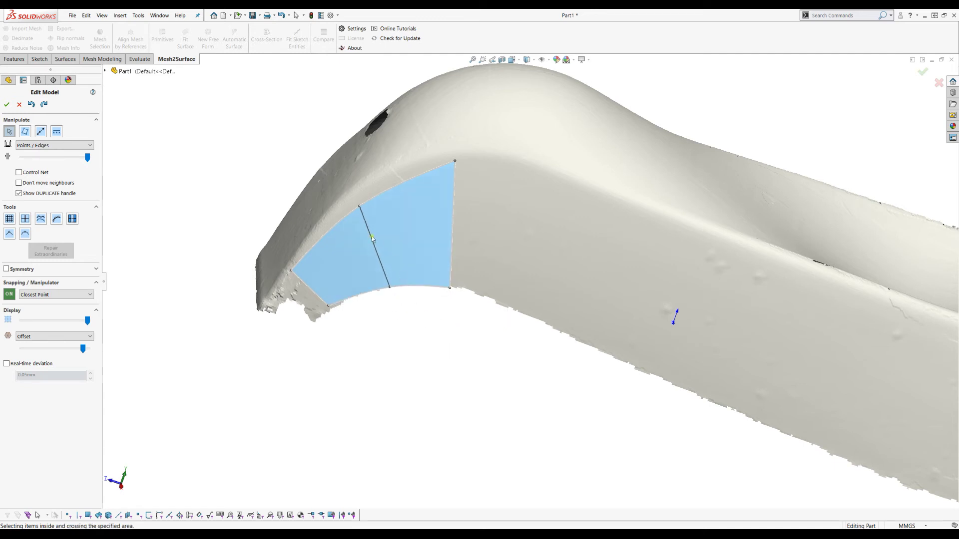
pyautogui.moveTo(359, 205); pyautogui.dragTo(355, 201)
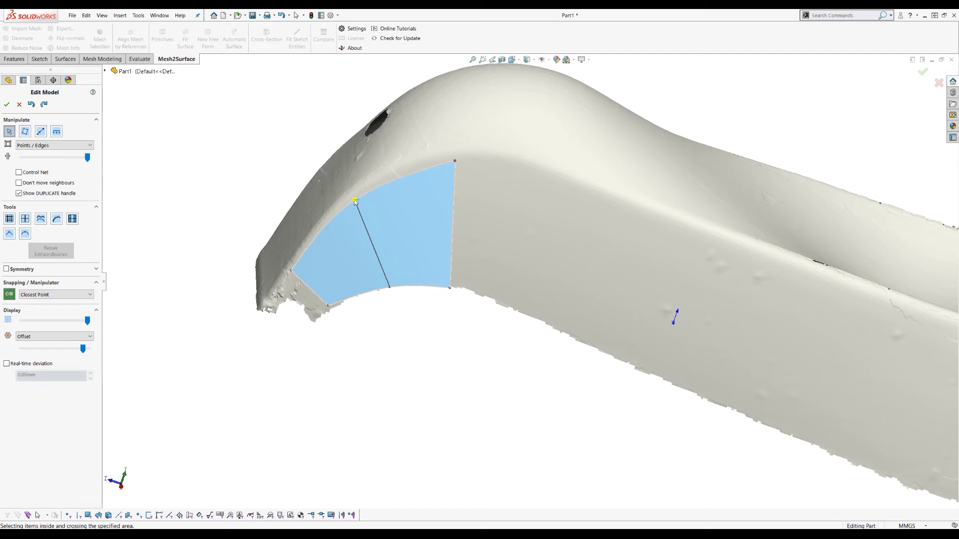
# Fade the side-wall faces to about half opacity to compare them with the mesh underneath, and restore full opacity.
pyautogui.moveTo(215, 282); pyautogui.dragTo(209, 301, button='middle')
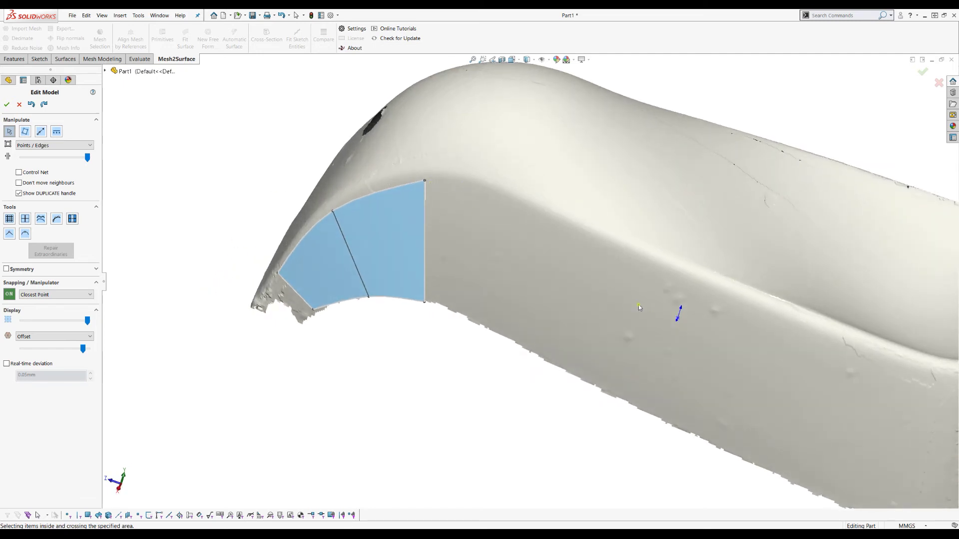
pyautogui.moveTo(853, 201); pyautogui.dragTo(321, 395, button='middle')
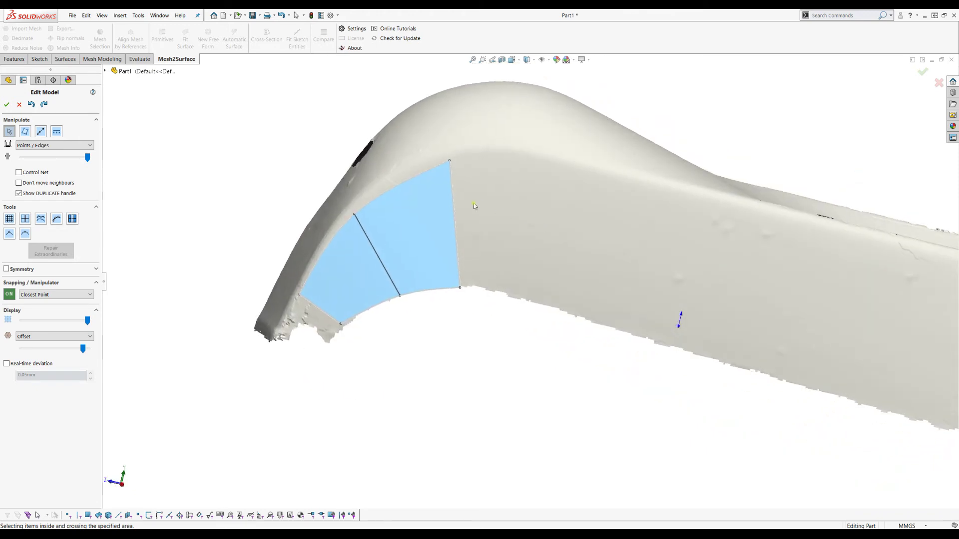
pyautogui.moveTo(323, 408); pyautogui.dragTo(284, 400, button='middle')
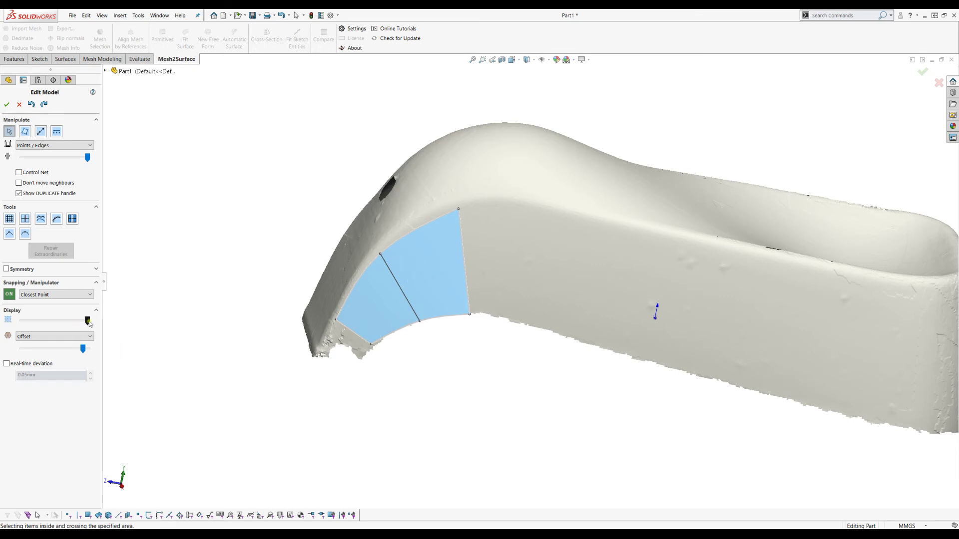
pyautogui.moveTo(87, 321); pyautogui.dragTo(53, 321)
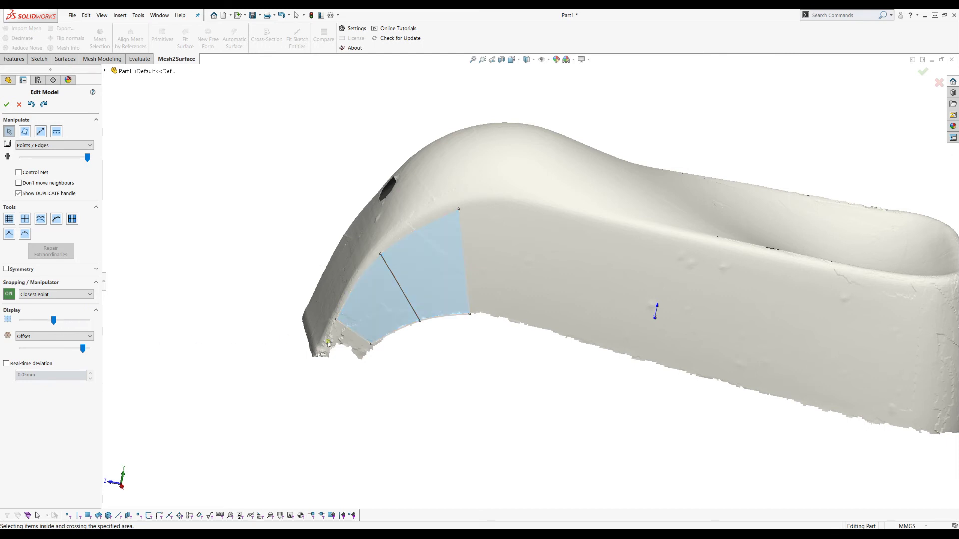
pyautogui.scroll(-2, 486, 281)
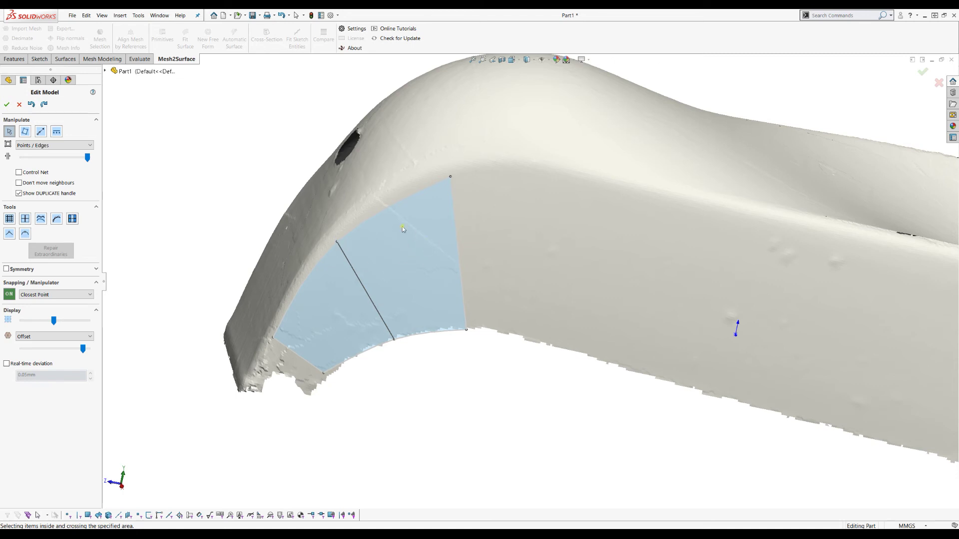
pyautogui.moveTo(54, 321); pyautogui.dragTo(92, 326)
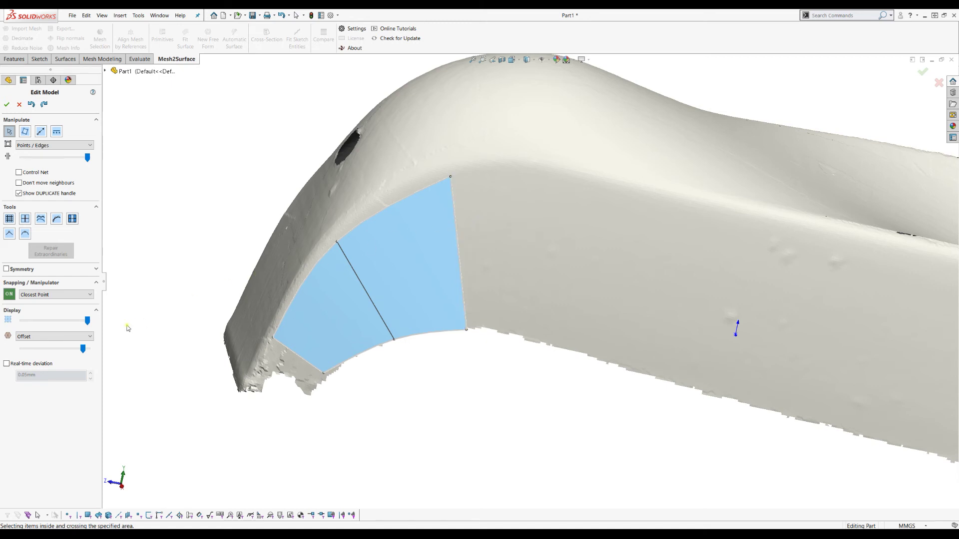
# Switch the mesh display mode to Transparent and make the mesh more see-through, to about mid-range.
pyautogui.click(83, 337)
pyautogui.click(83, 337)
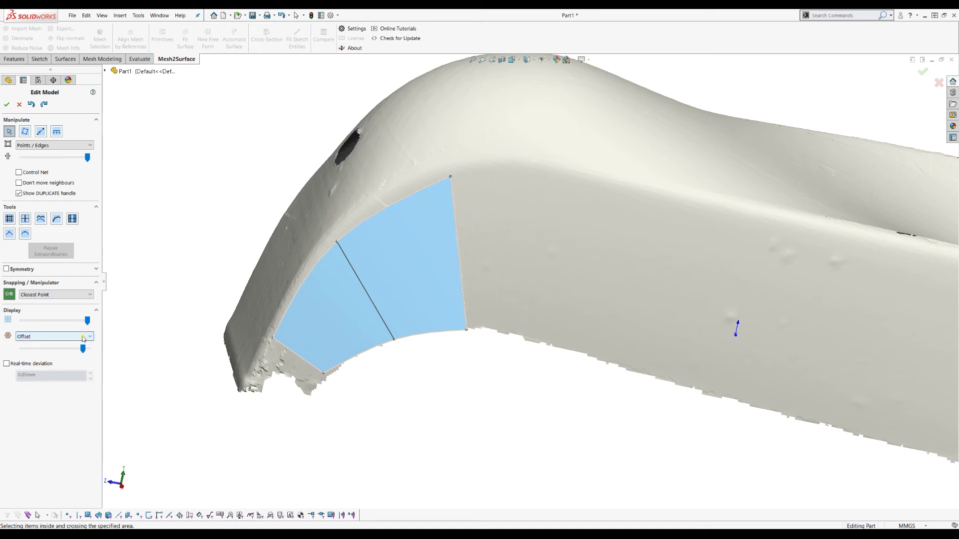
pyautogui.click(82, 338)
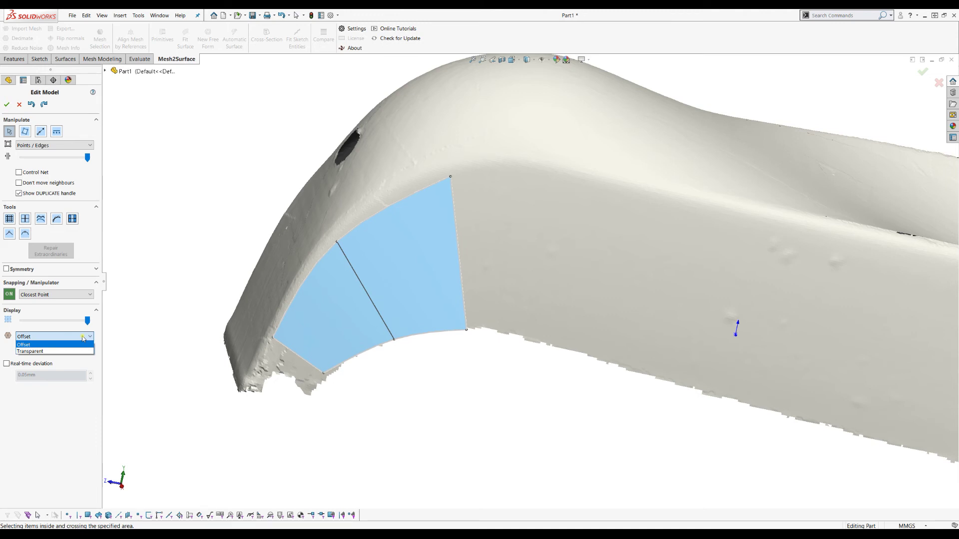
pyautogui.click(83, 339)
pyautogui.click(83, 338)
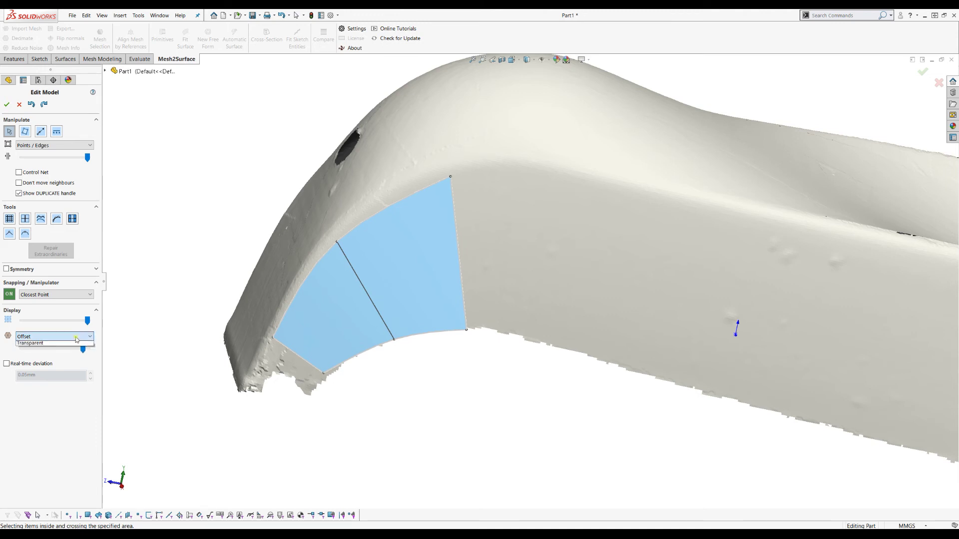
pyautogui.click(72, 351)
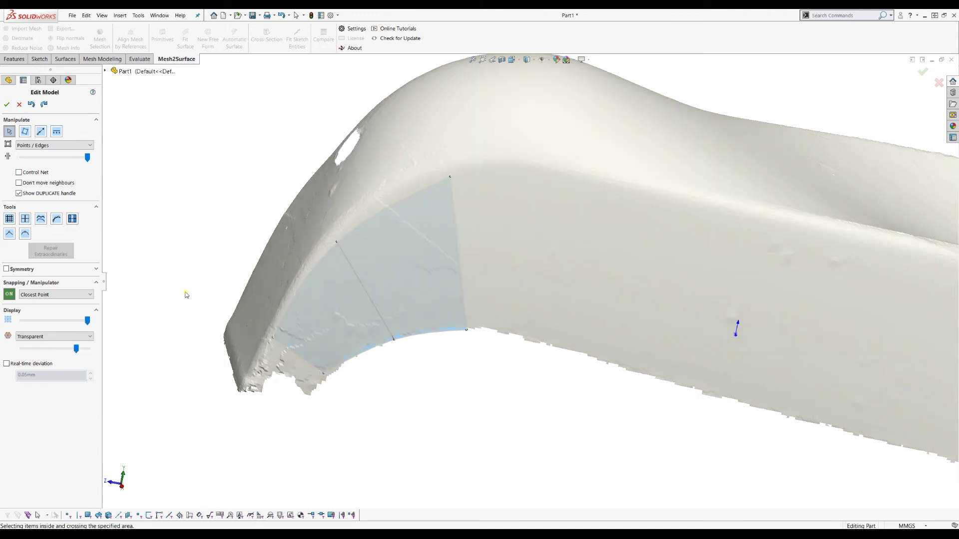
pyautogui.moveTo(76, 348)
pyautogui.mouseDown()
pyautogui.moveTo(88, 352)
pyautogui.moveTo(60, 352)
pyautogui.mouseUp()
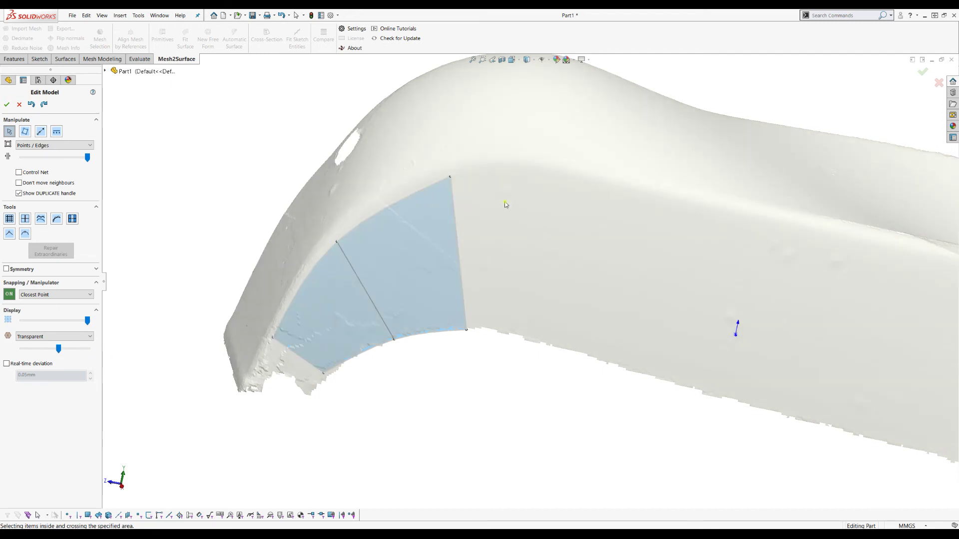
pyautogui.moveTo(487, 246); pyautogui.dragTo(491, 256, button='middle')
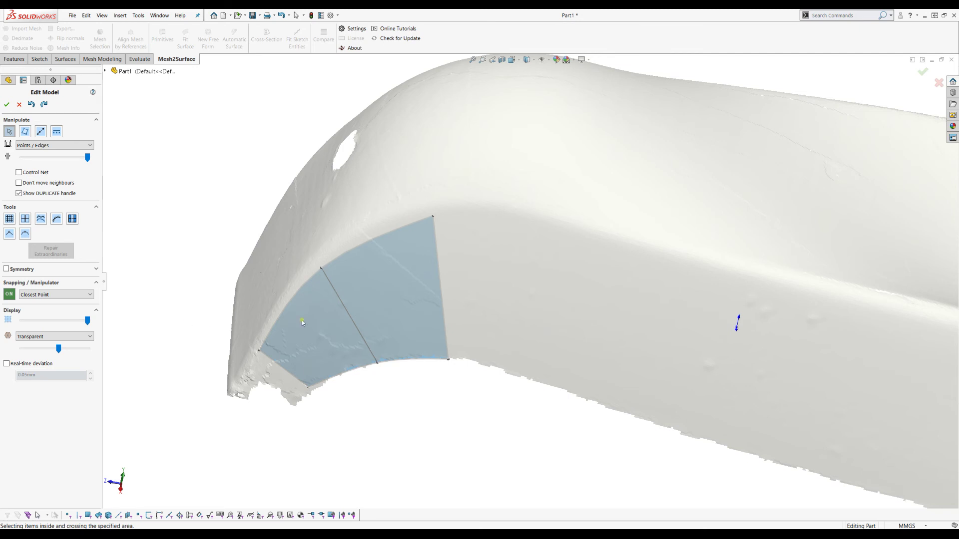
# Return the mesh display mode to Offset and raise the offset to its maximum.
pyautogui.click(55, 337)
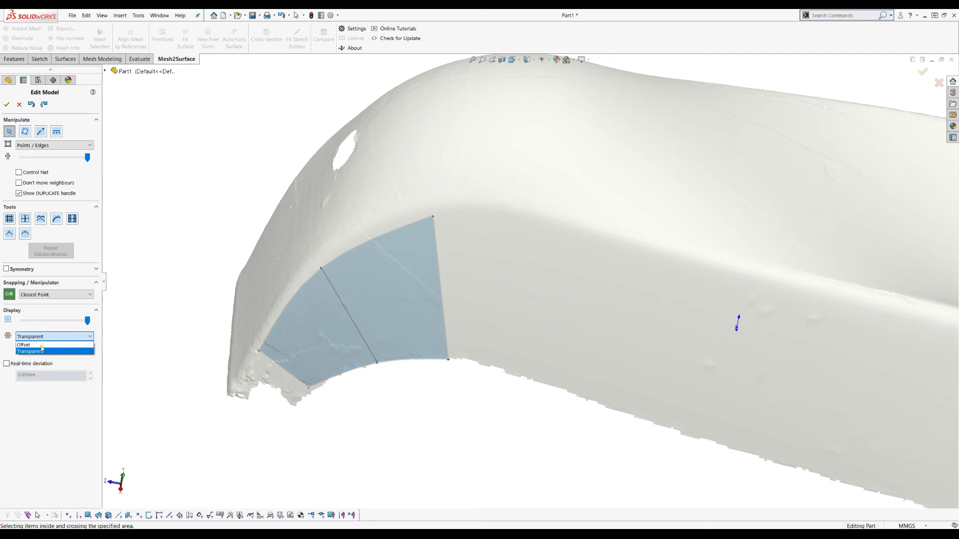
pyautogui.click(34, 346)
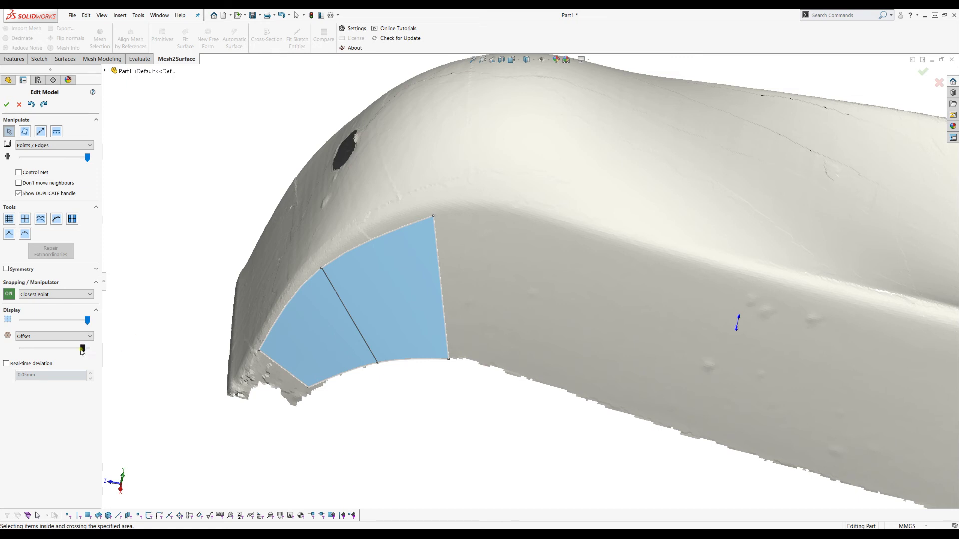
pyautogui.moveTo(84, 349); pyautogui.dragTo(95, 352)
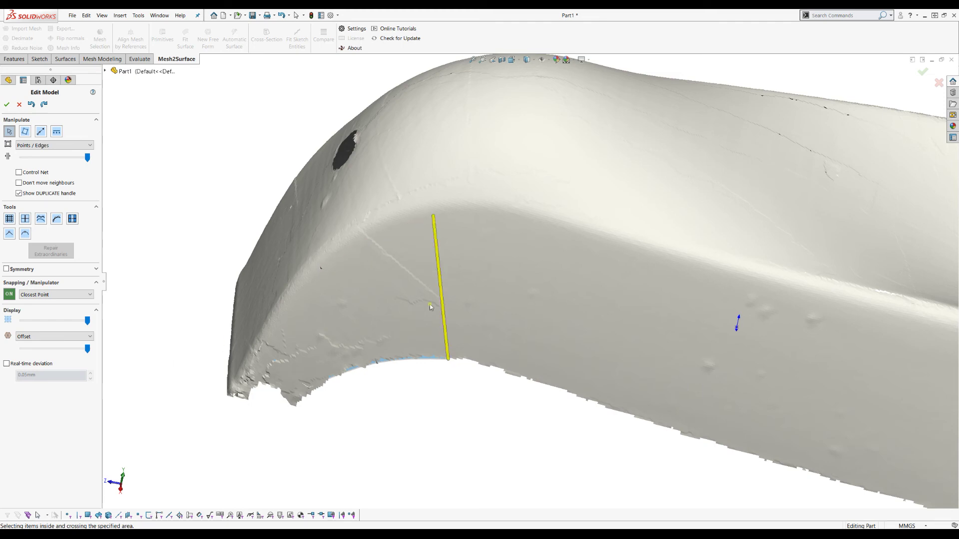
pyautogui.moveTo(477, 249); pyautogui.dragTo(475, 295, button='middle')
pyautogui.moveTo(400, 241); pyautogui.dragTo(477, 261, button='middle')
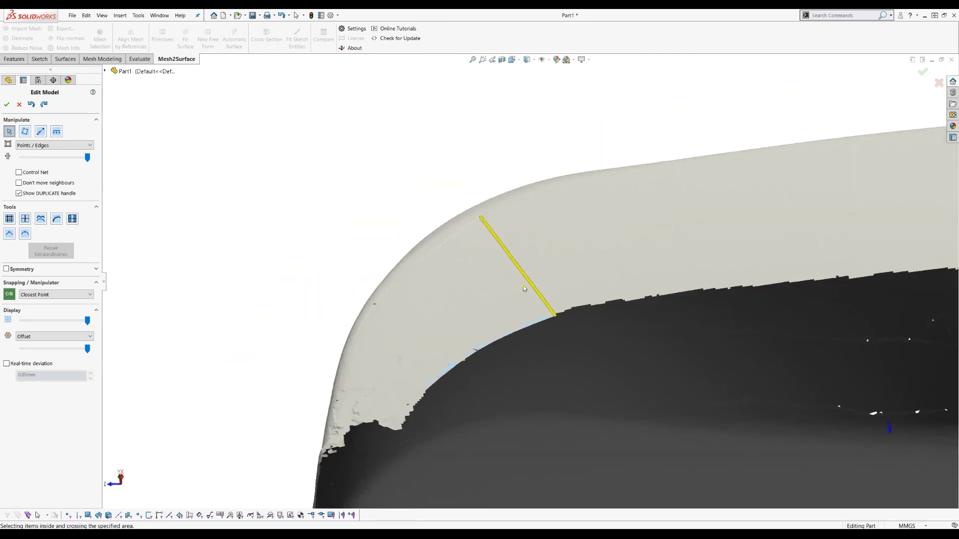
# Reduce the display offset to slightly below its maximum until the side-wall faces show in front of the mesh.
pyautogui.moveTo(92, 348); pyautogui.dragTo(80, 350)
pyautogui.press('z')
pyautogui.press('z')
pyautogui.press('z')
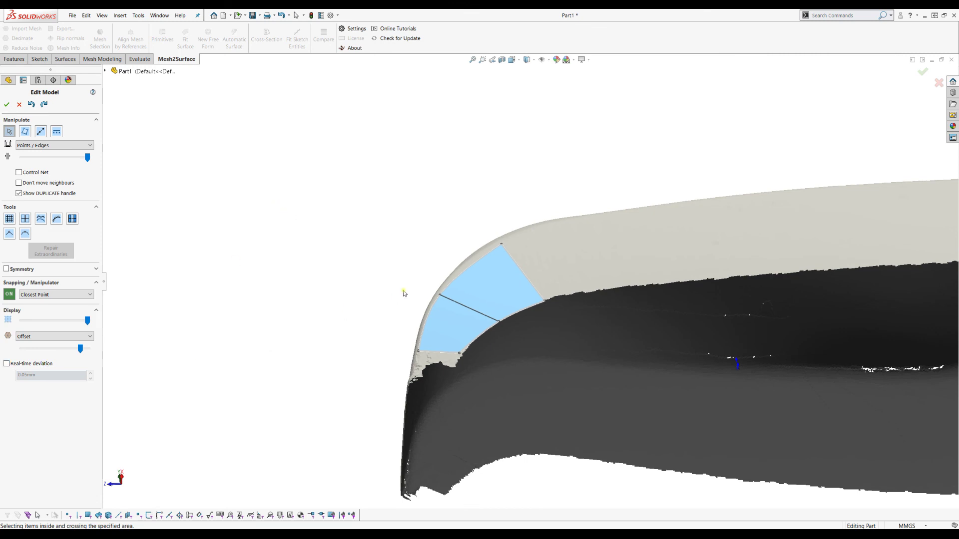
# Lower the display offset to about mid-range to check the faces from the opposite side, and raise it back near maximum.
pyautogui.click(473, 61)
pyautogui.moveTo(467, 212); pyautogui.dragTo(595, 249, button='middle')
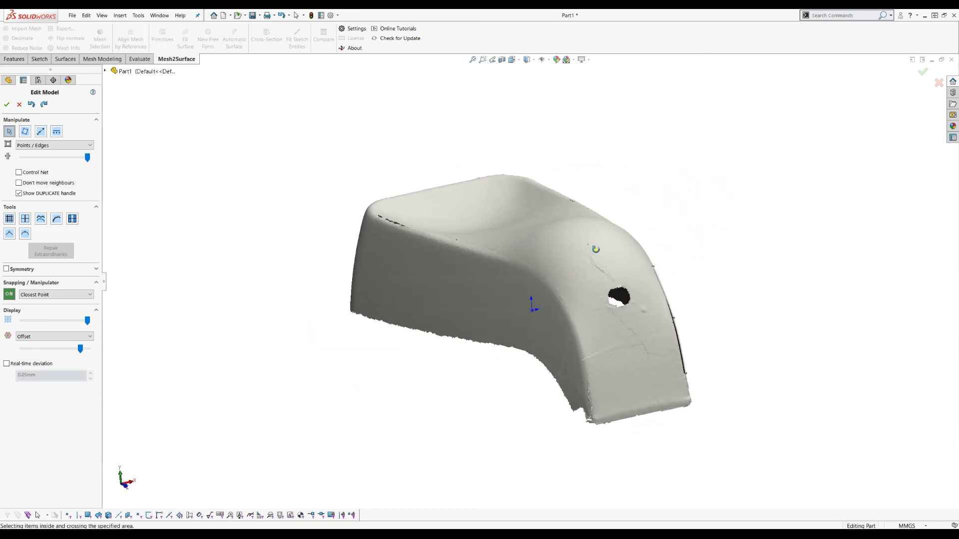
pyautogui.moveTo(81, 349); pyautogui.dragTo(52, 352)
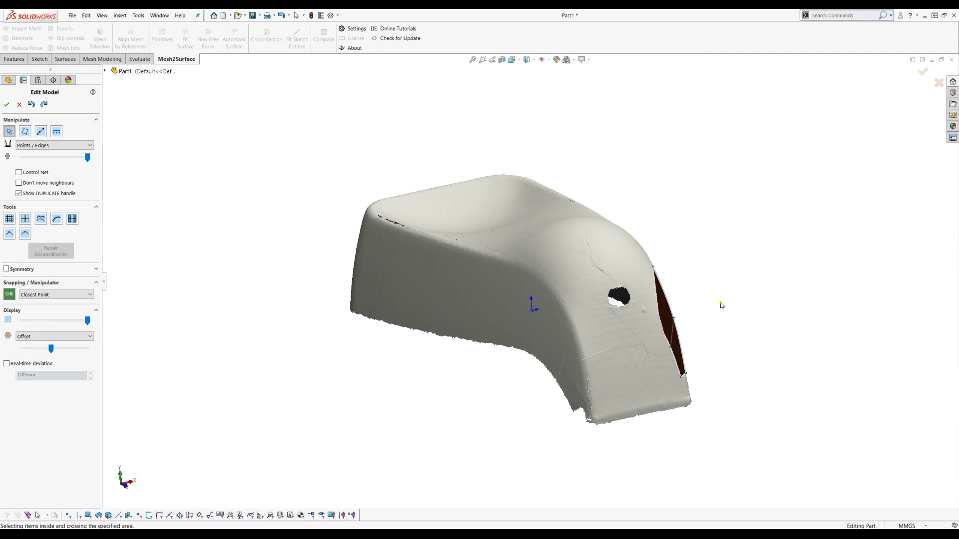
pyautogui.scroll(-2, 722, 306)
pyautogui.scroll(-1, 675, 320)
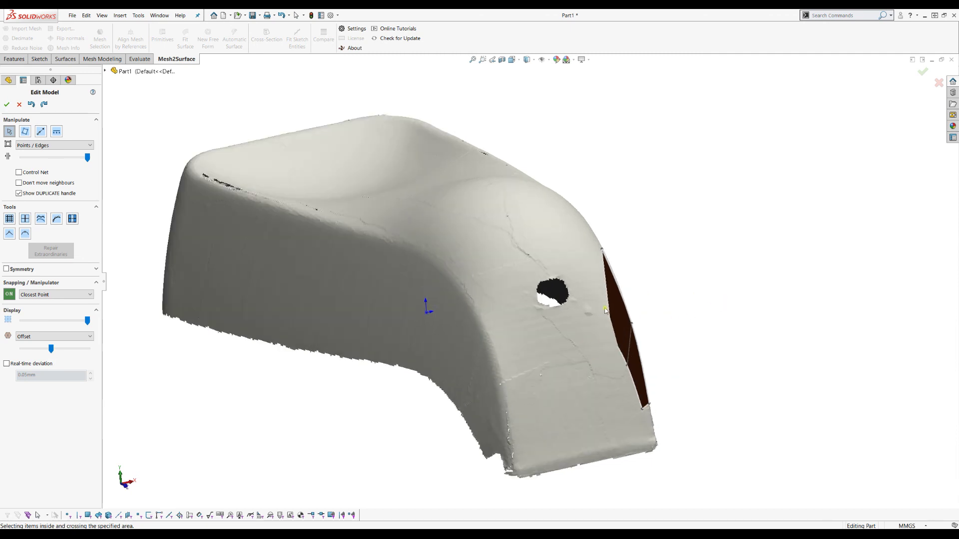
pyautogui.moveTo(50, 353); pyautogui.dragTo(79, 353)
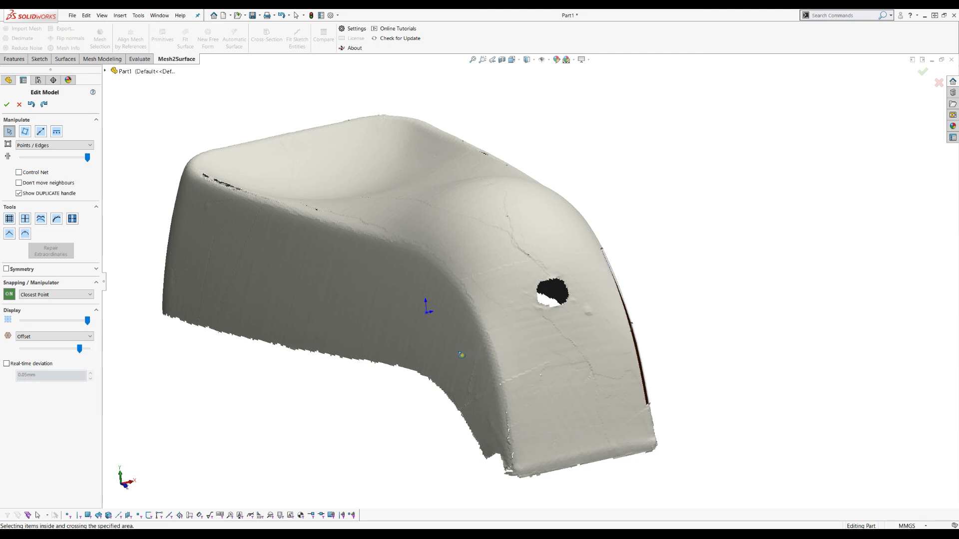
# Nudge the dividing edge's upper point along the bend and extend the faces' inner edge into a third side-wall face.
pyautogui.moveTo(462, 355); pyautogui.dragTo(442, 353, button='middle')
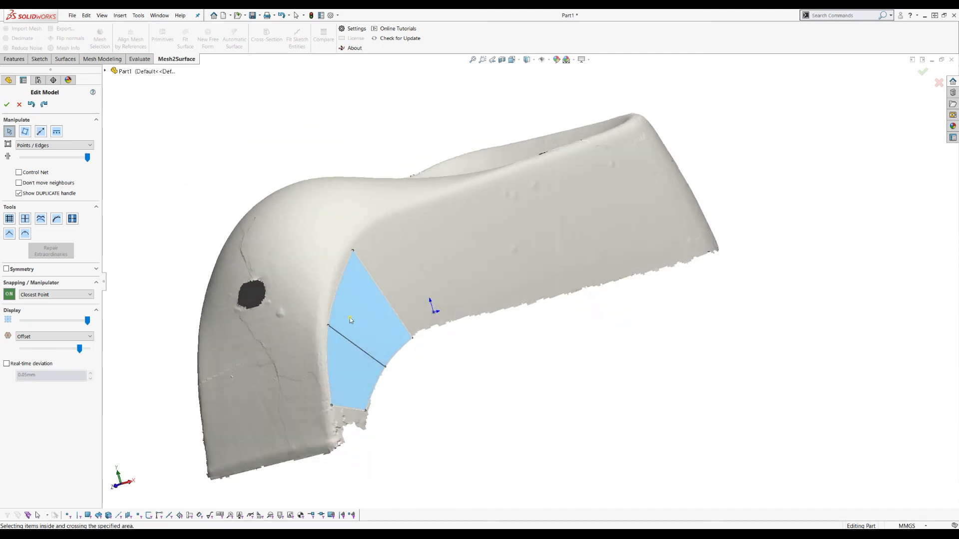
pyautogui.moveTo(328, 325); pyautogui.dragTo(327, 319)
pyautogui.moveTo(413, 276); pyautogui.dragTo(409, 281, button='middle')
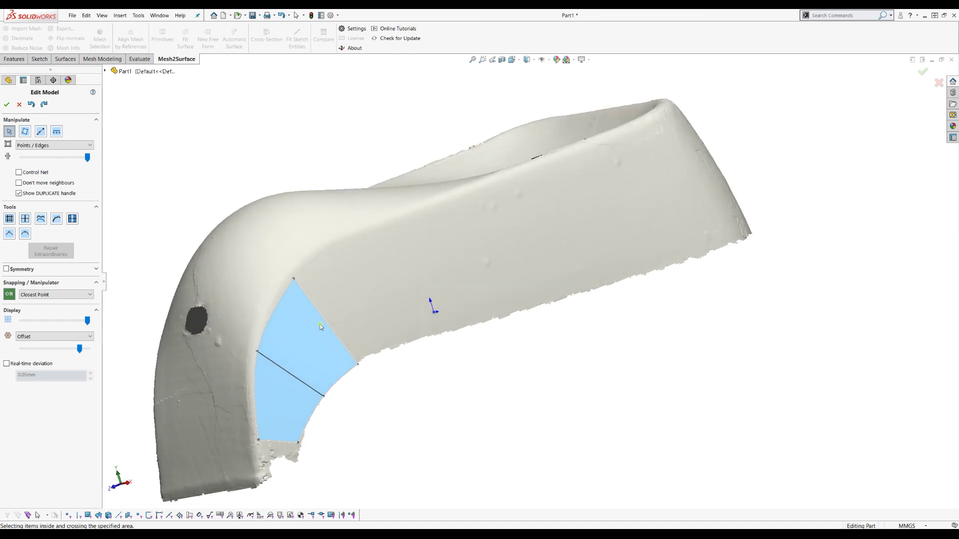
pyautogui.moveTo(326, 321); pyautogui.dragTo(415, 340)
pyautogui.moveTo(459, 297); pyautogui.dragTo(474, 389, button='middle')
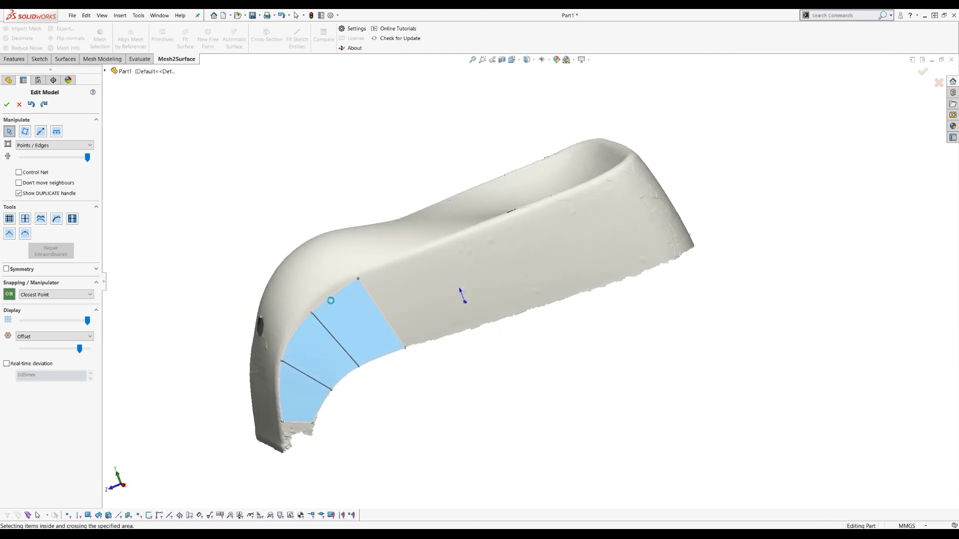